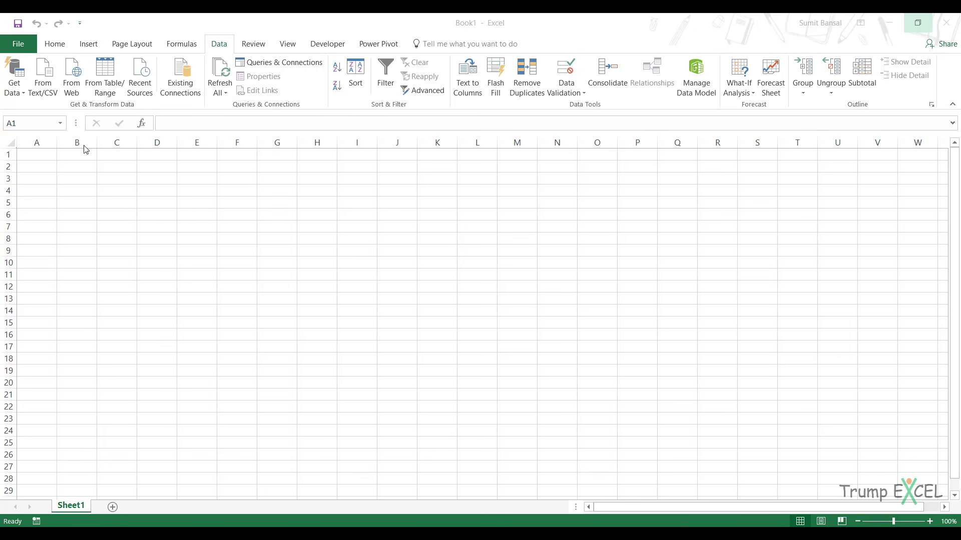
Open Sales Data June.txt through the Text Import Wizard as delimited data with General column format
left_click(20, 45)
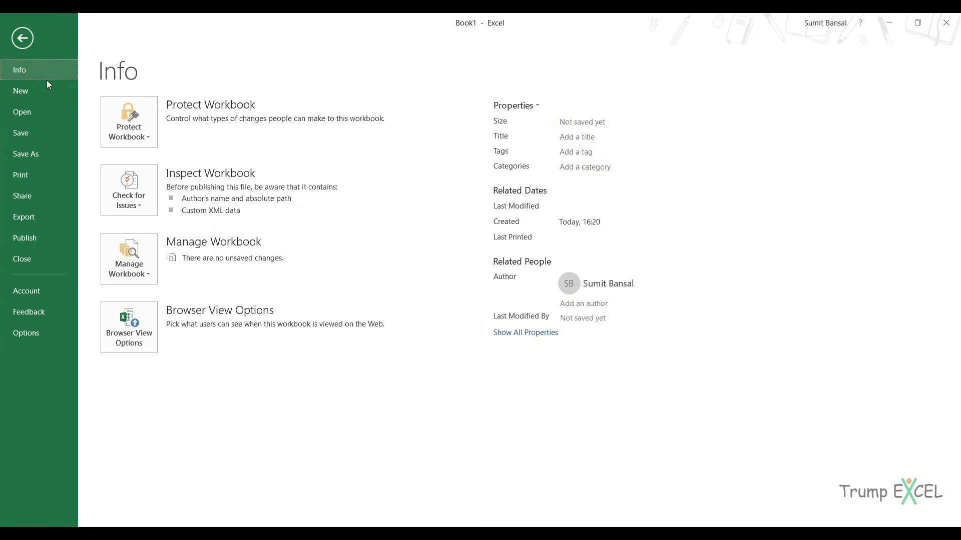
left_click(44, 111)
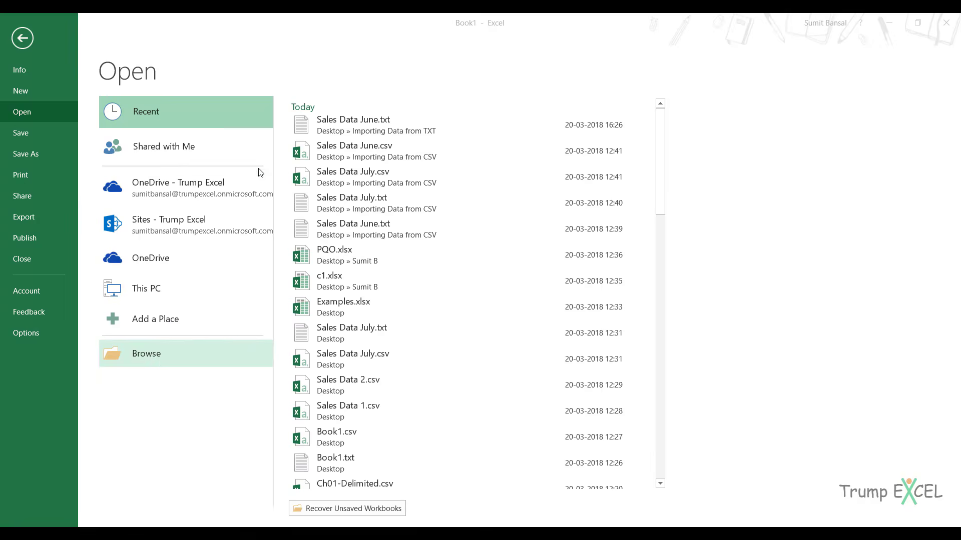
left_click(179, 141)
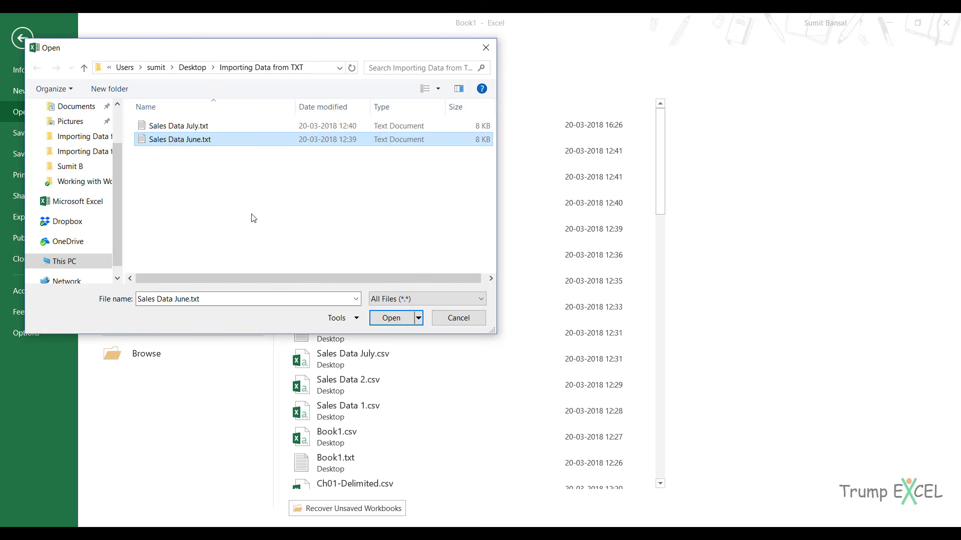
left_click(391, 318)
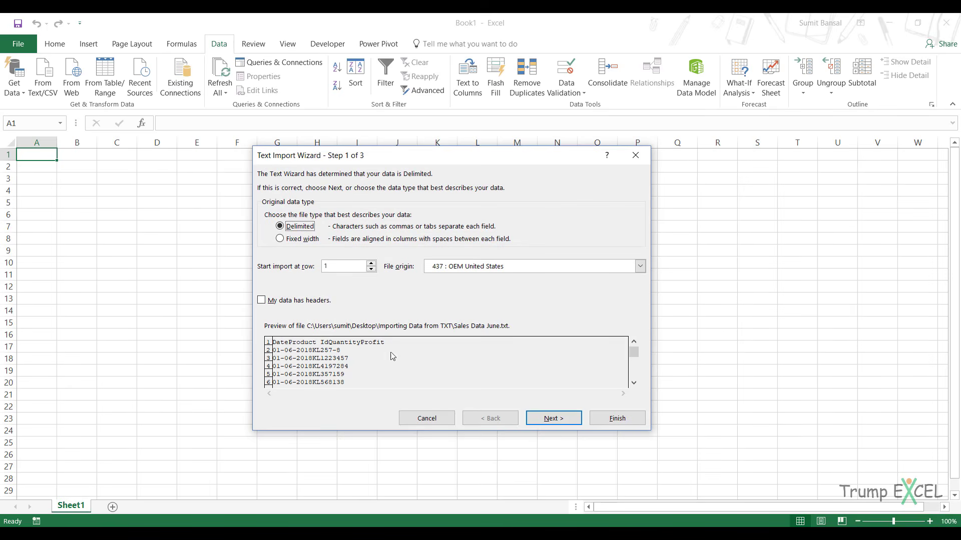
left_click(548, 419)
left_click(550, 419)
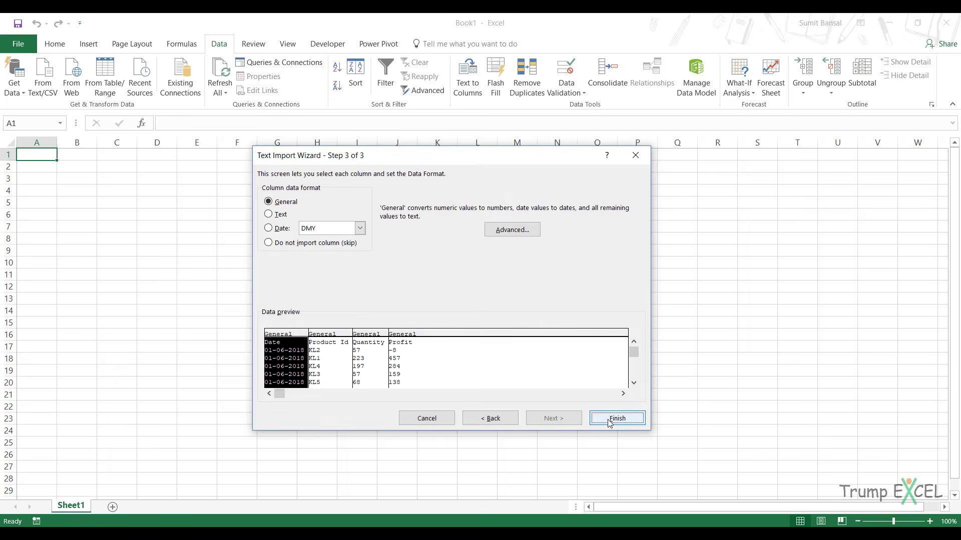
left_click(610, 420)
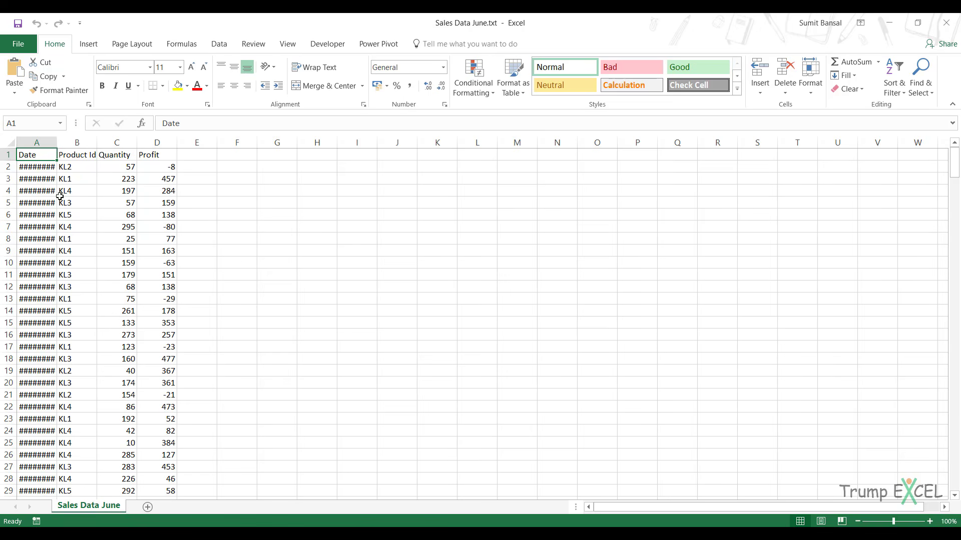
Widen the Product Id column and close the Sales Data June workbook without saving it
left_click_drag(97, 145, 127, 145)
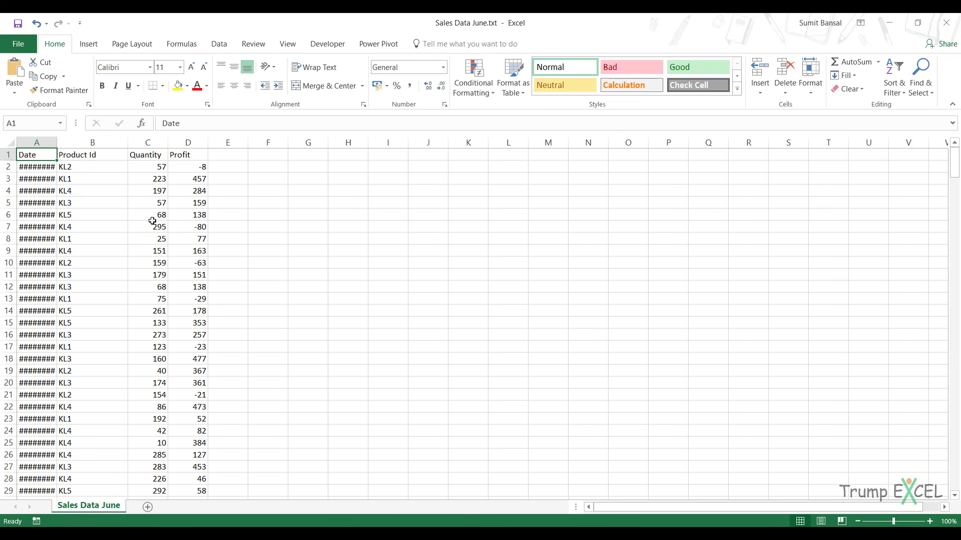
left_click(946, 23)
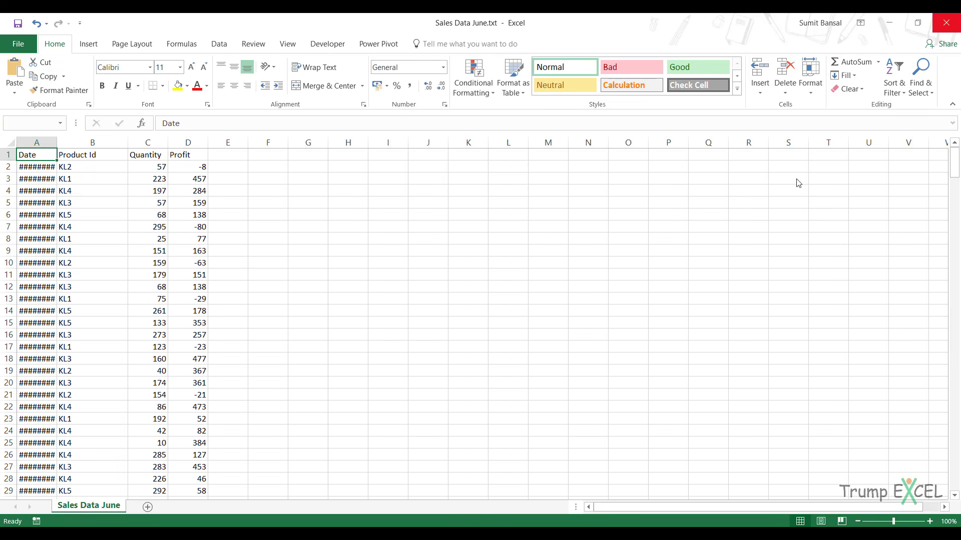
left_click(481, 290)
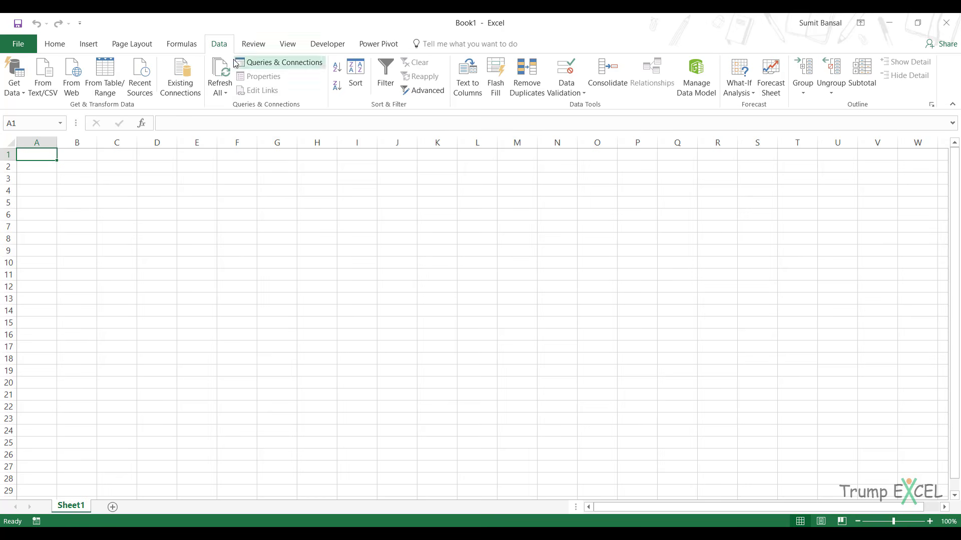
Import Sales Data June.txt with From Text/CSV, keeping data type detection based on the first 200 rows, and open it for editing as a query
left_click(50, 87)
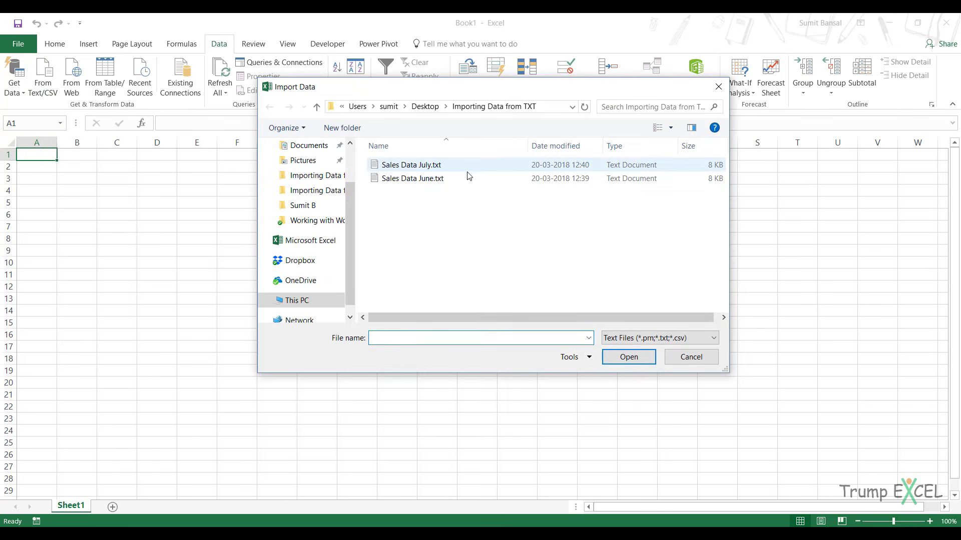
left_click(414, 184)
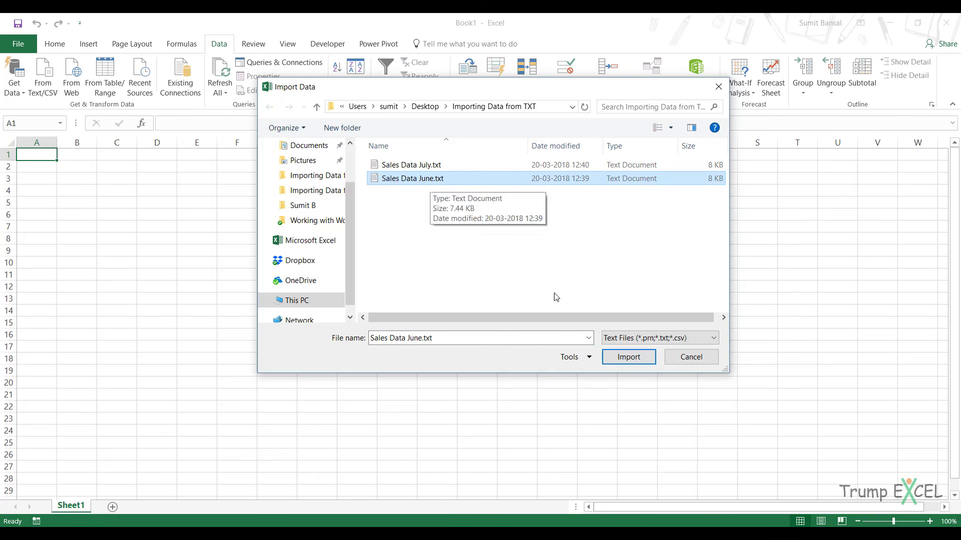
left_click(629, 357)
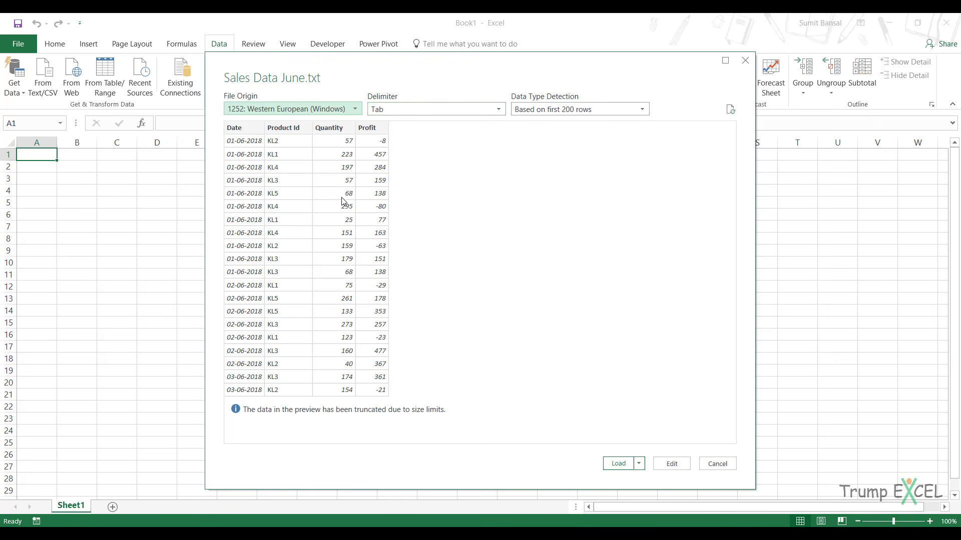
left_click(573, 112)
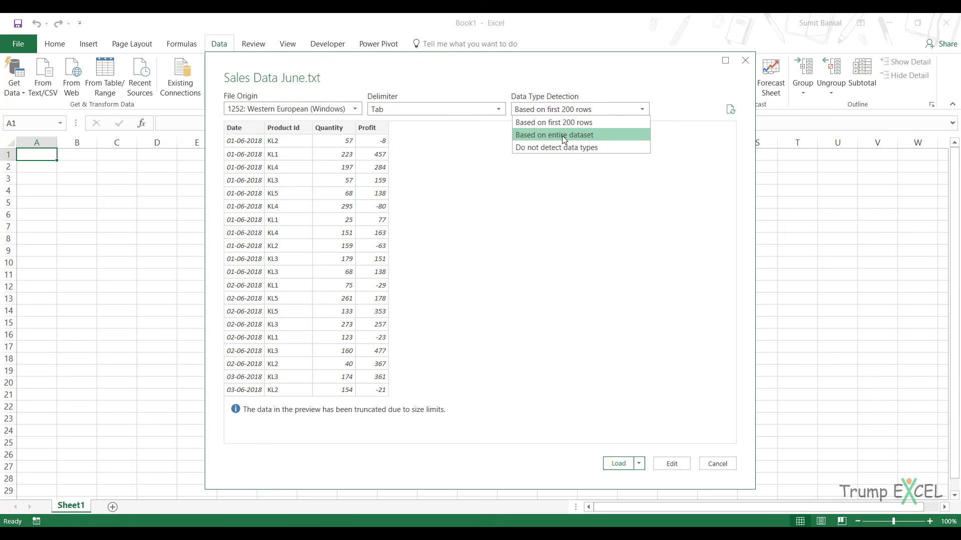
left_click(582, 110)
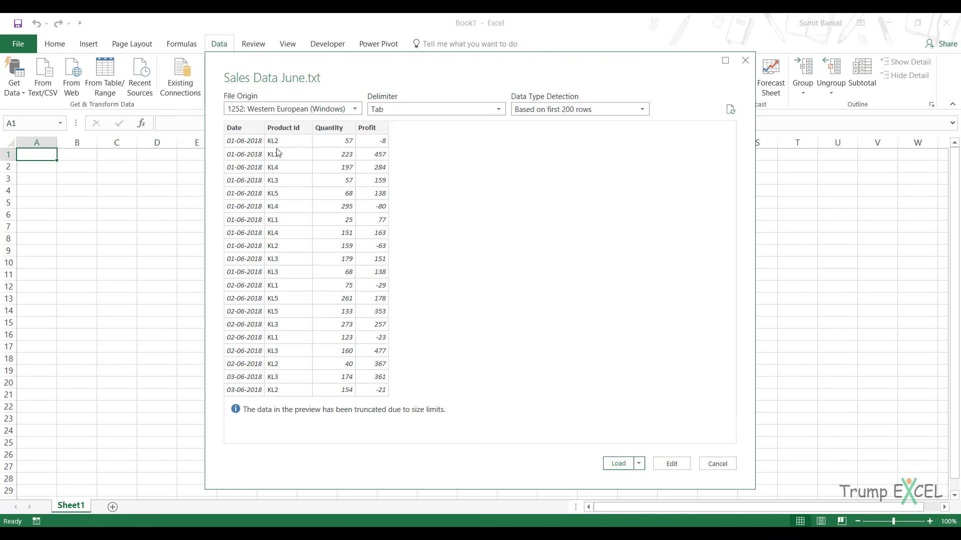
left_click(661, 461)
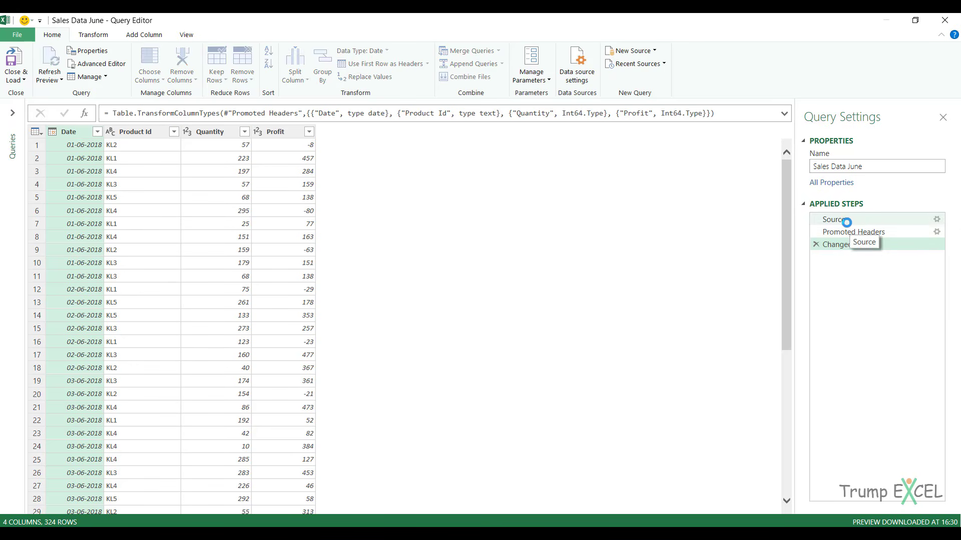
Examine how the Source, Promoted Headers and Changed Type steps affect the column headers and each column's data type
left_click(845, 220)
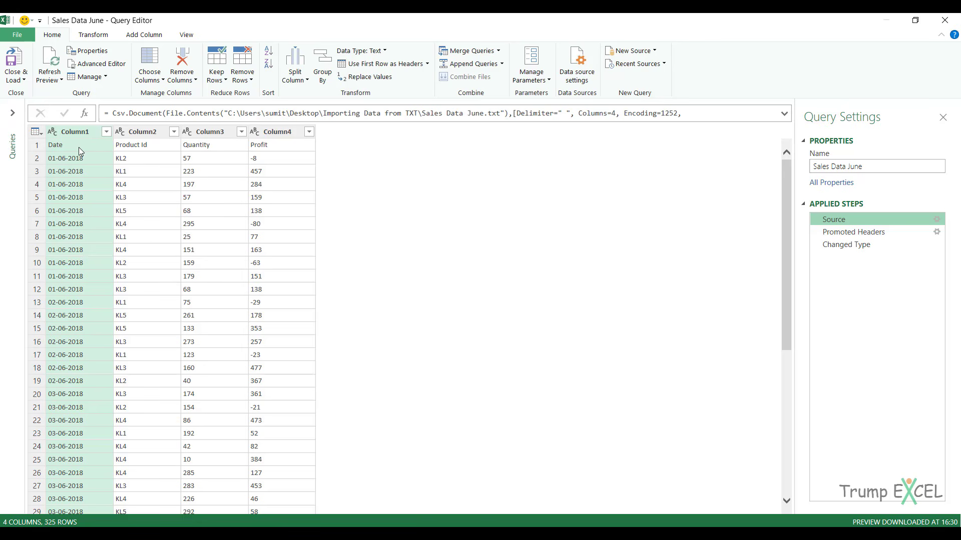
left_click(836, 233)
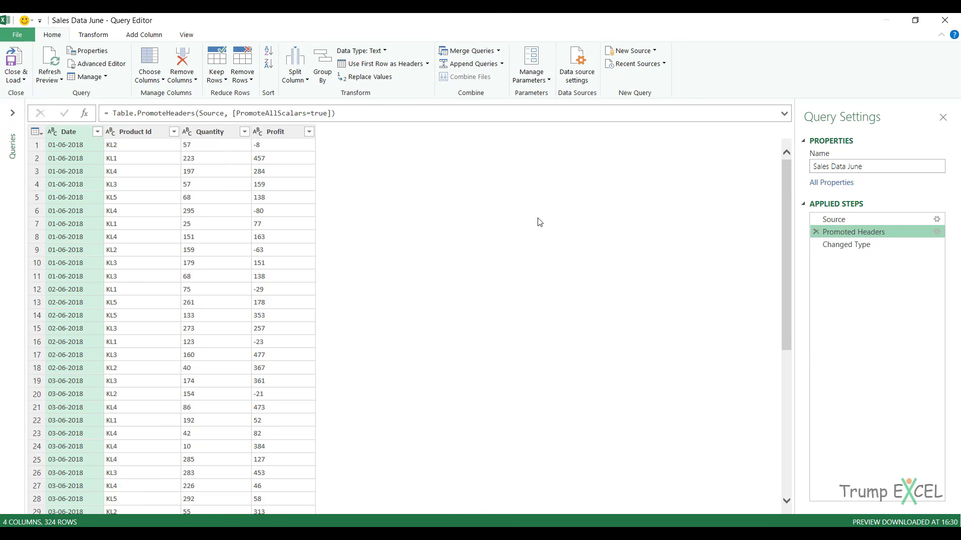
left_click(64, 149)
left_click(65, 134)
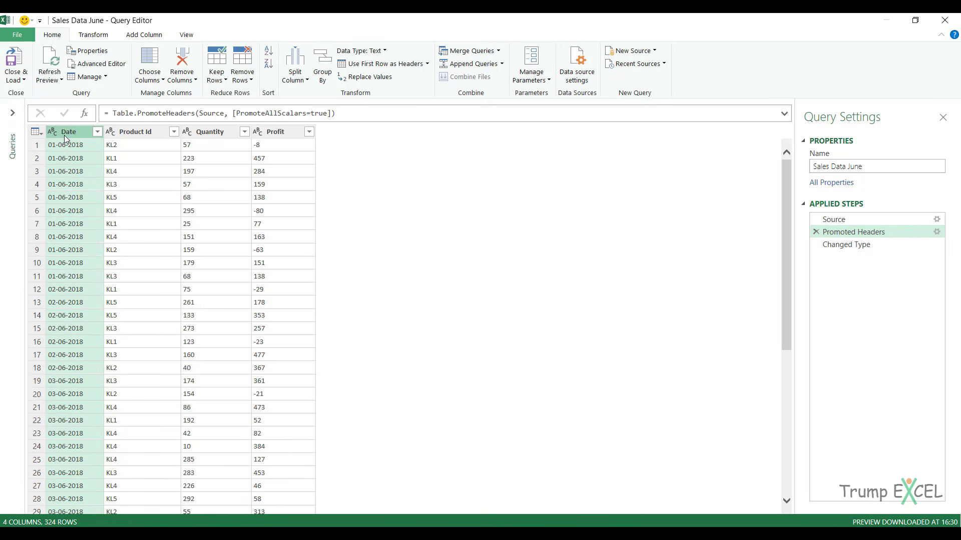
left_click(87, 38)
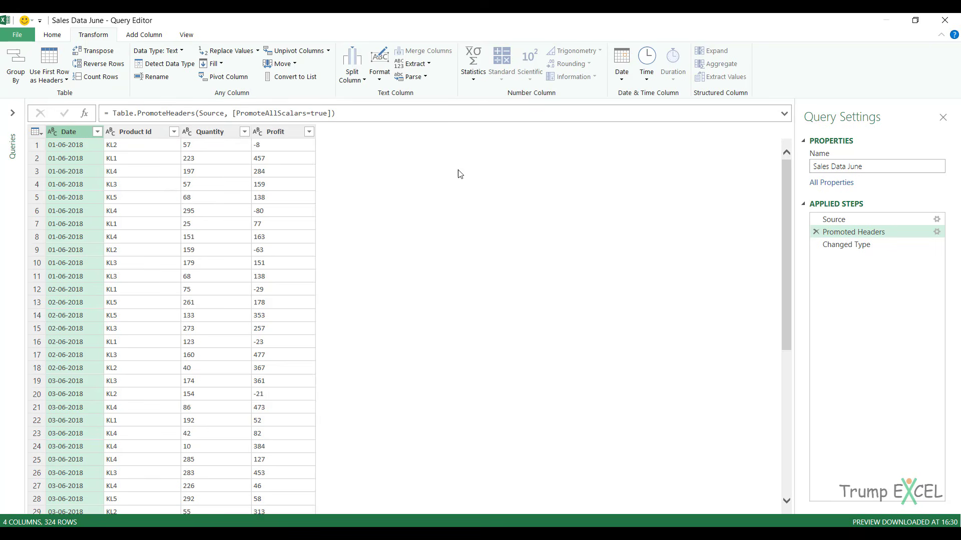
left_click(846, 245)
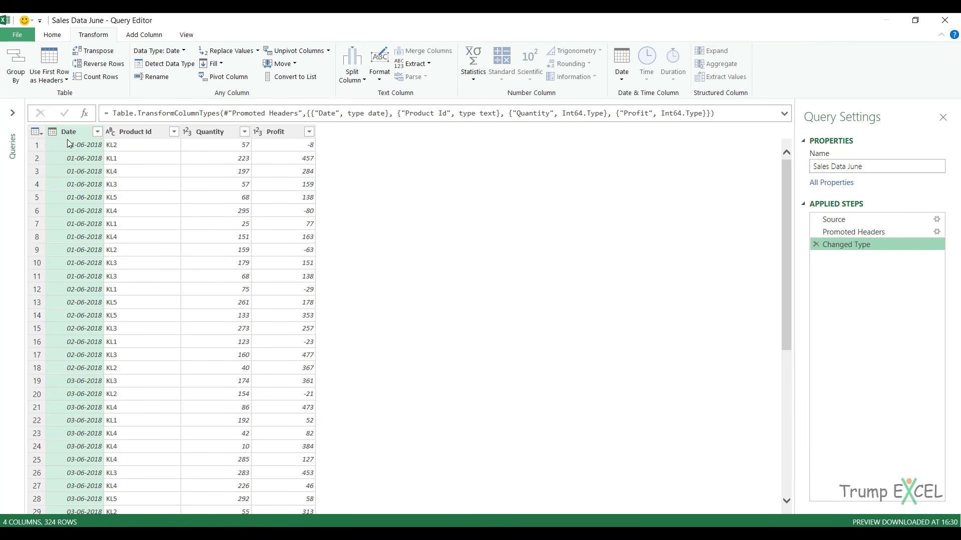
left_click(159, 132)
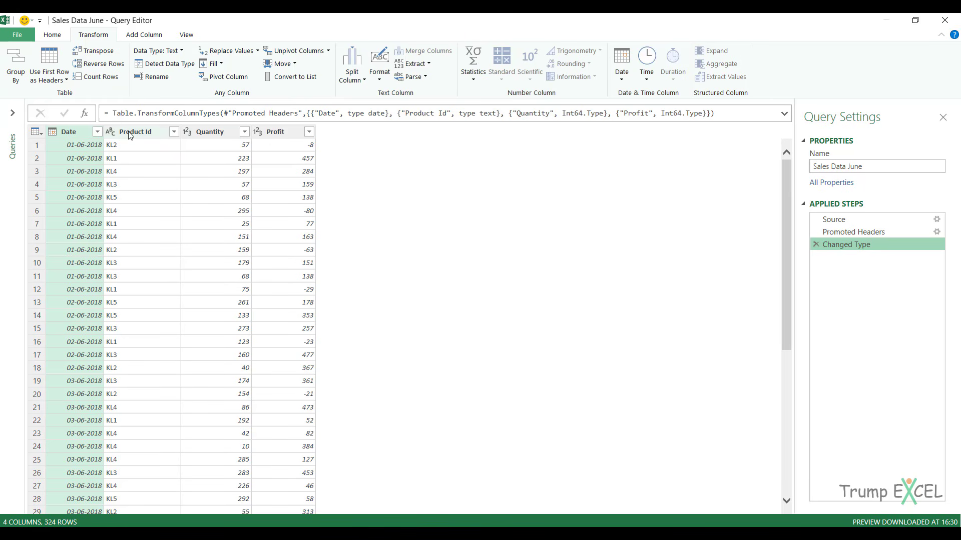
left_click(210, 135)
left_click(278, 132)
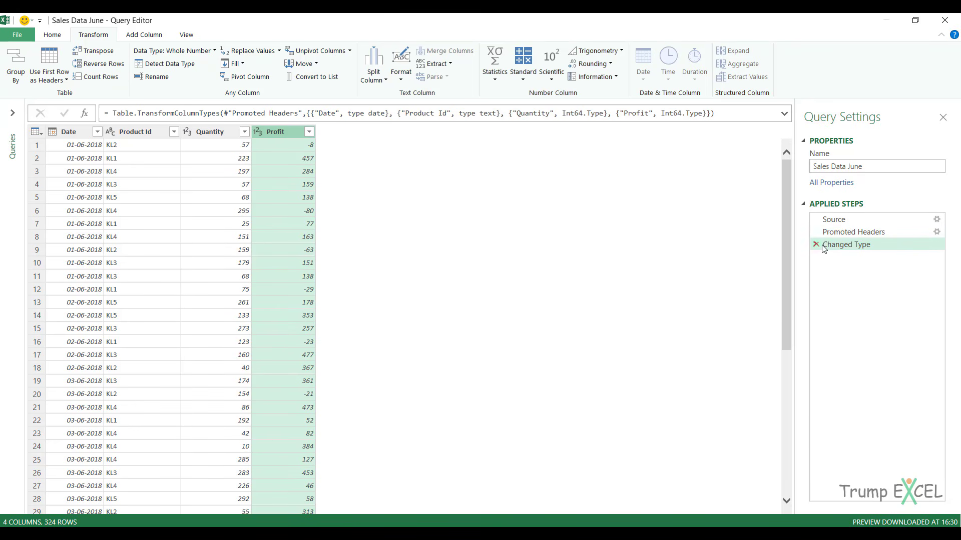
left_click(857, 222)
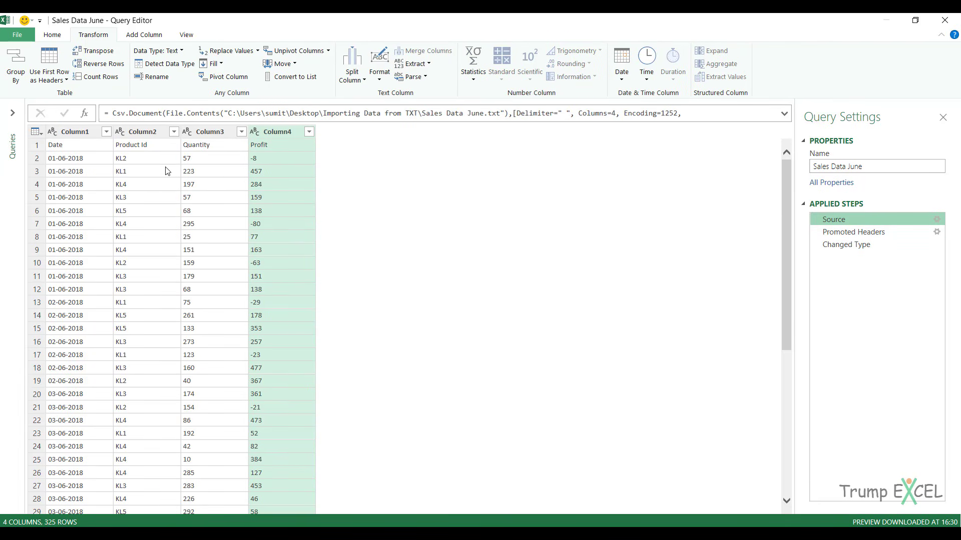
left_click(838, 248)
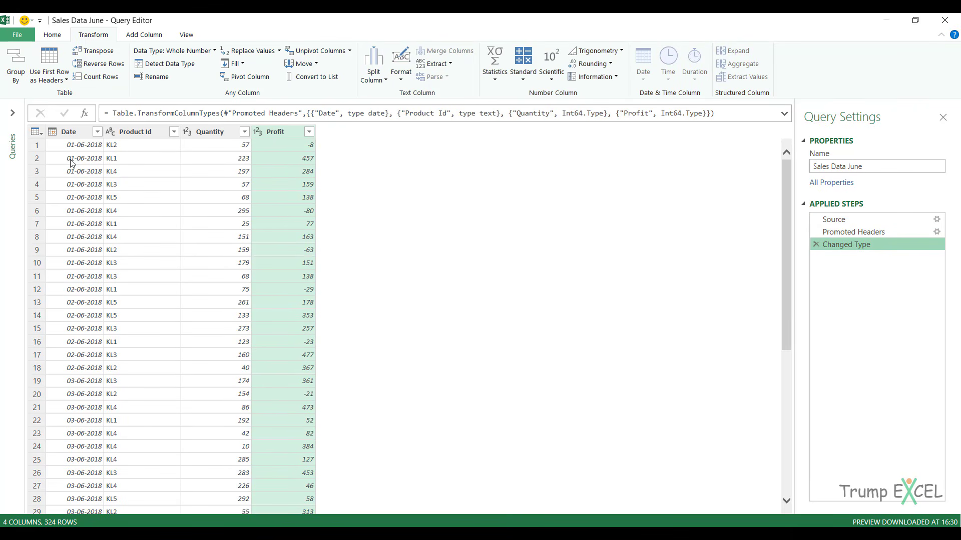
Split the Product Id column by number of characters, using 2 characters
left_click(132, 134)
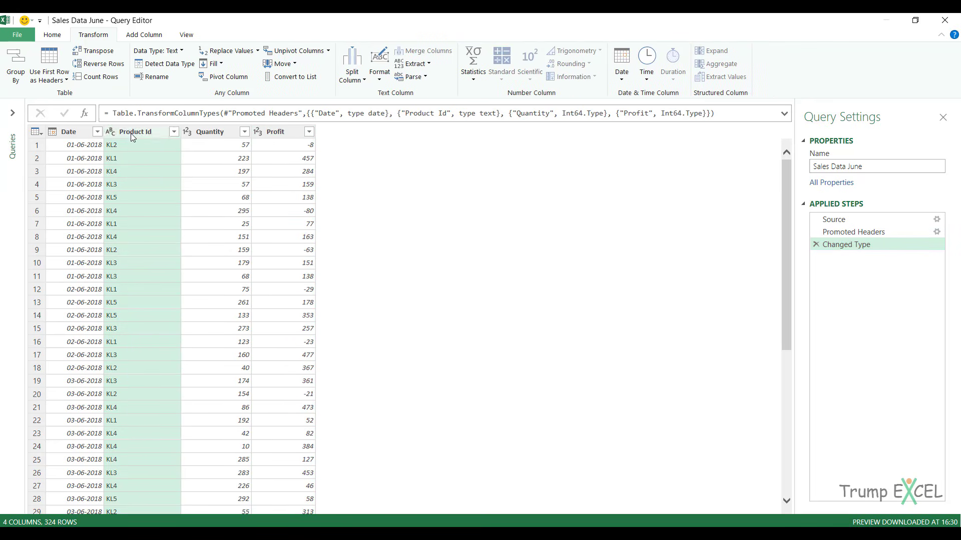
right_click(133, 135)
mouse_move(239, 303)
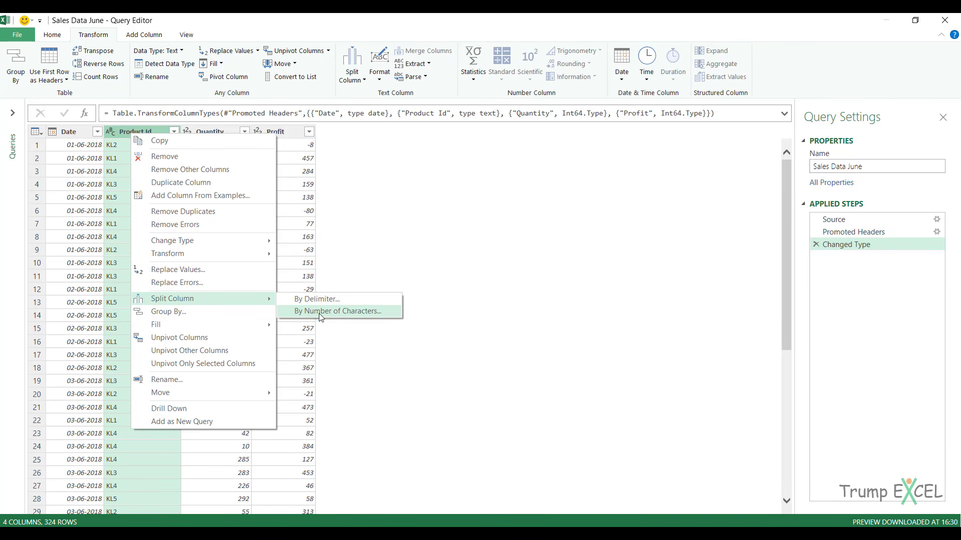
left_click(334, 312)
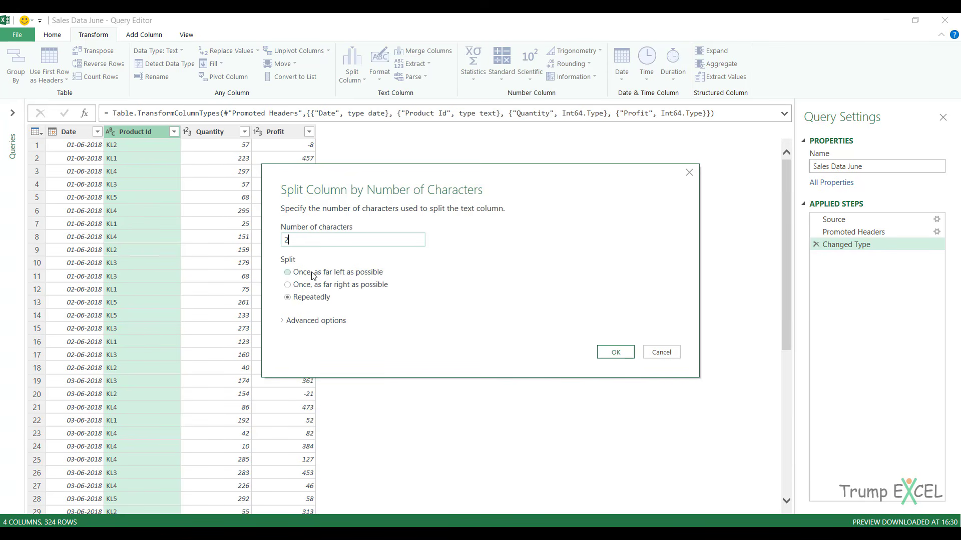
left_click(601, 353)
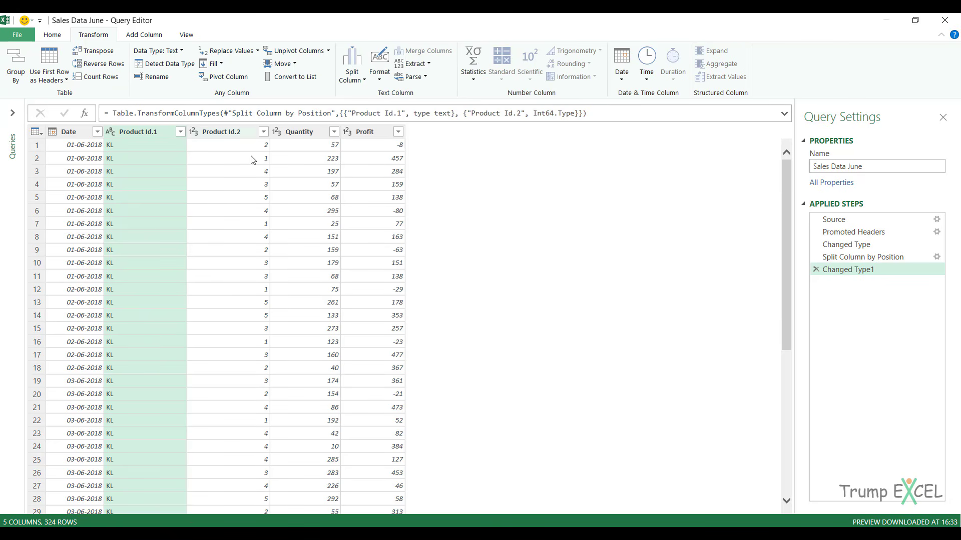
Remove the Product Id.1 column and rename the Product Id.2 column as Product Id
left_click_drag(144, 134, 141, 134)
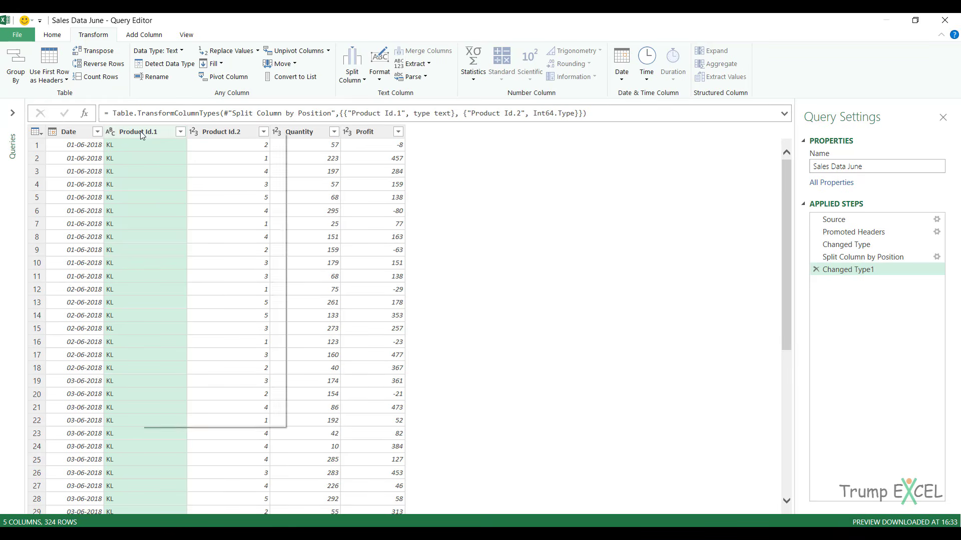
right_click(141, 134)
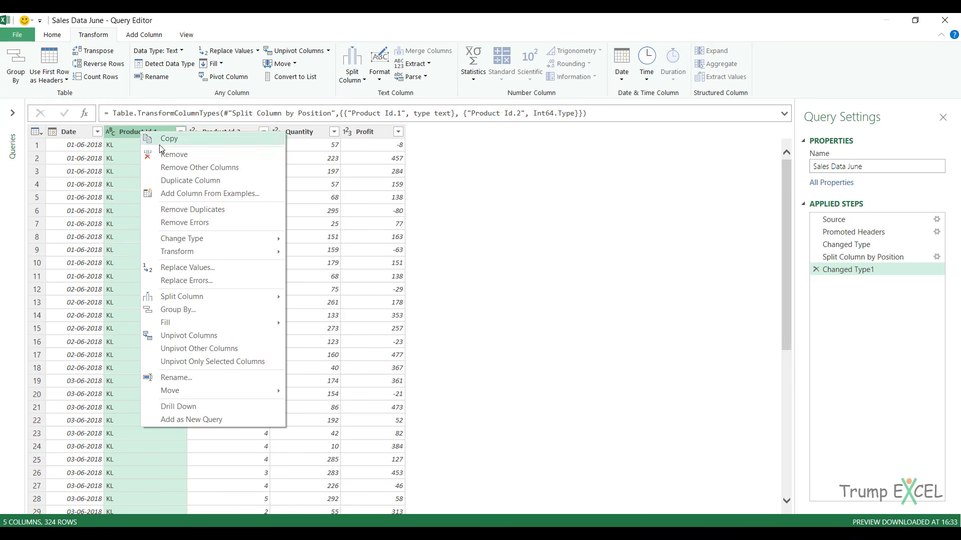
left_click(191, 156)
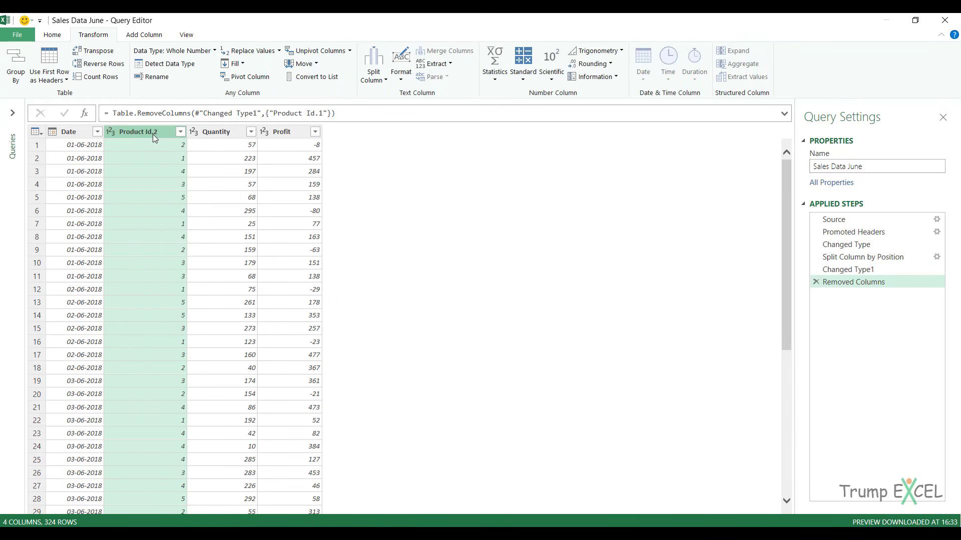
double_click(152, 134)
key("End")
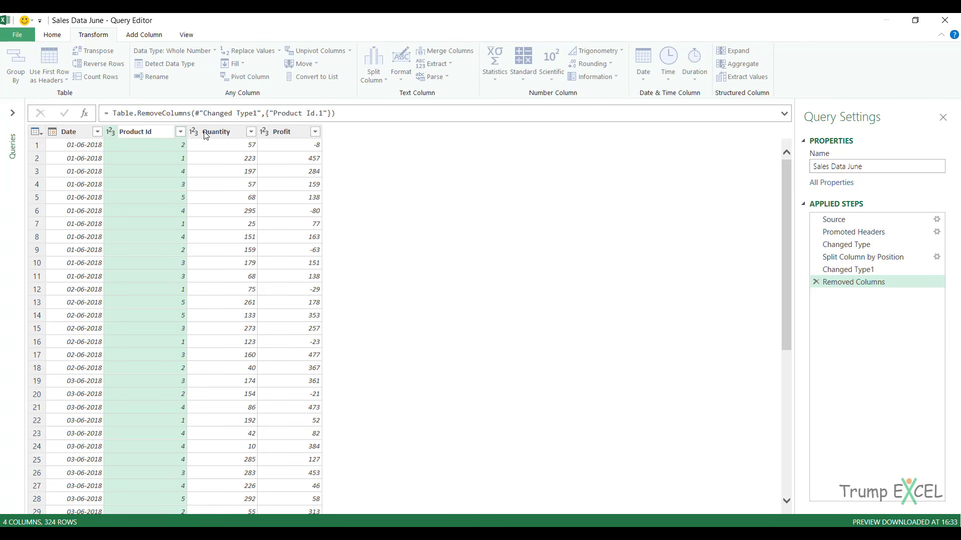
key("Return")
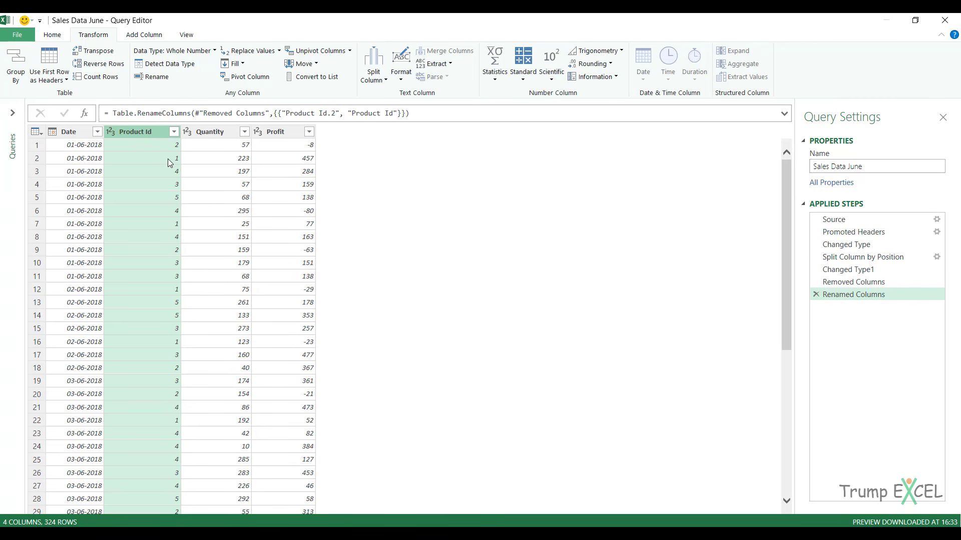
Close the query editor and load the cleaned sales data as a table in a new worksheet
left_click(18, 38)
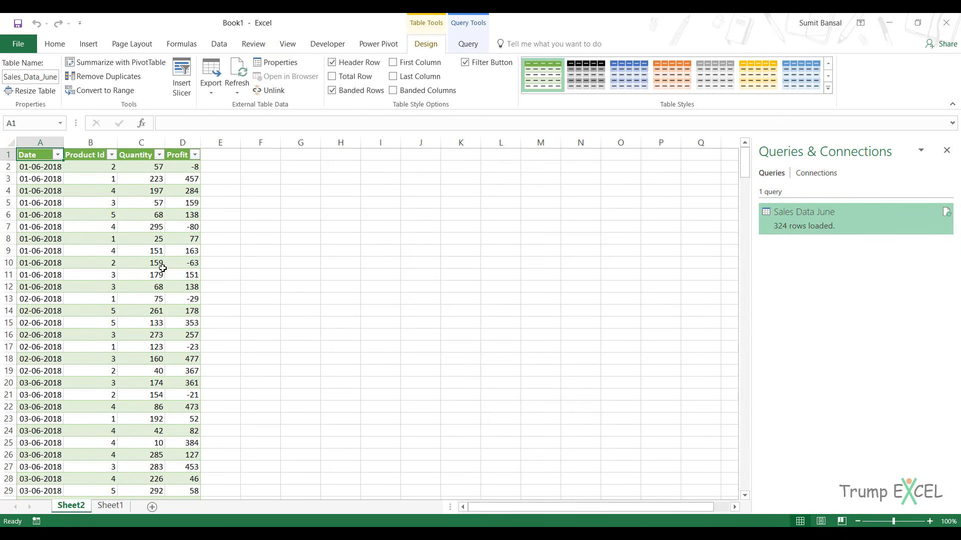
left_click(96, 239)
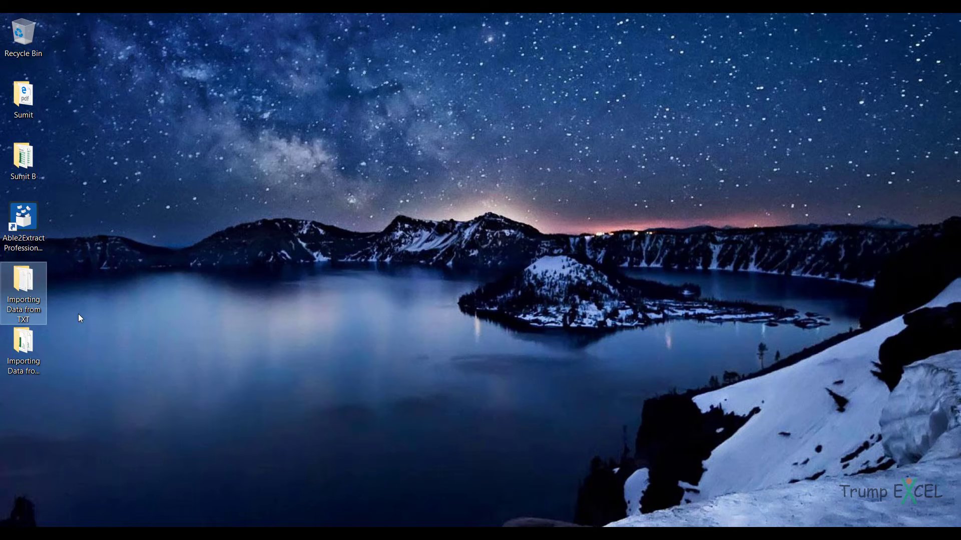
Open the Importing Data from TXT folder on the desktop and locate the Sales Data July text file
double_click(37, 301)
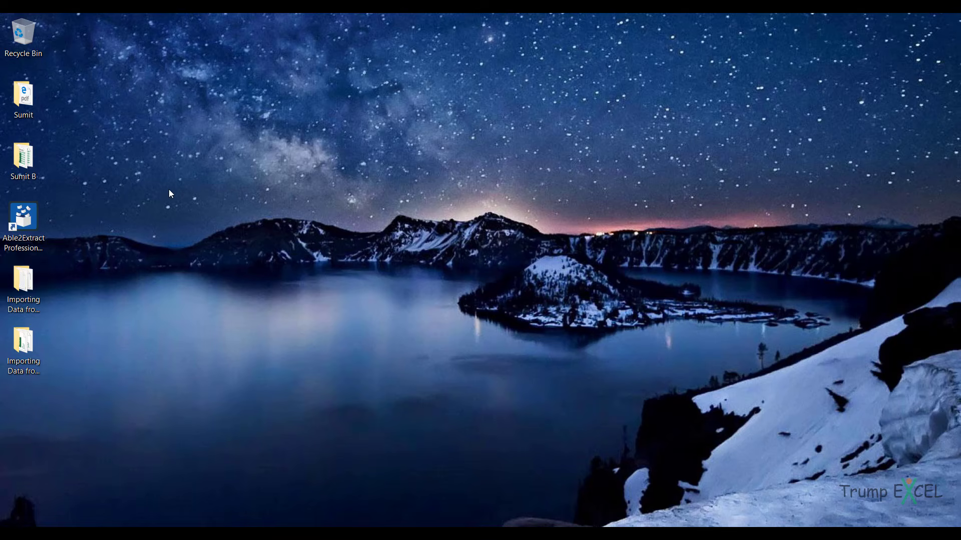
left_click(176, 93)
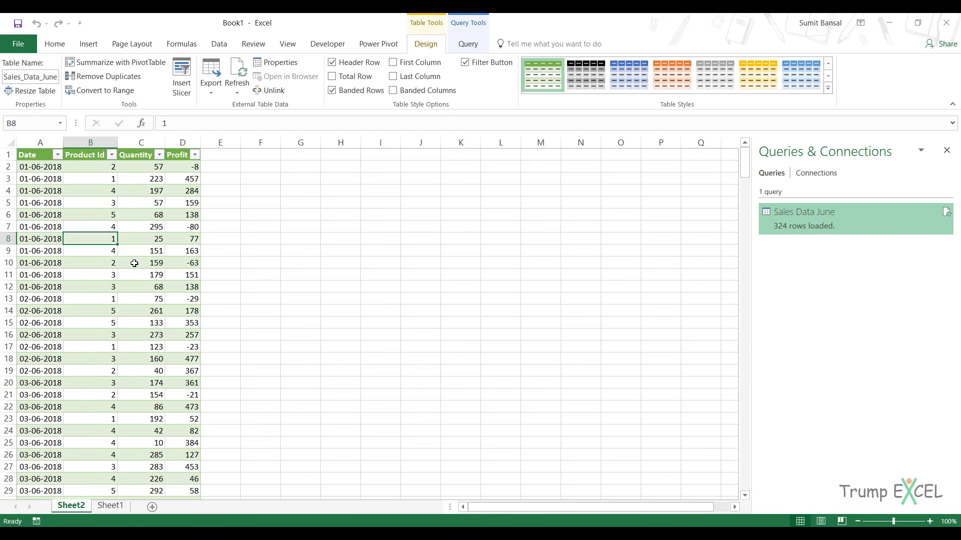
Reopen the Sales Data June query for editing and change its Source step's file to Sales Data July.txt
double_click(811, 223)
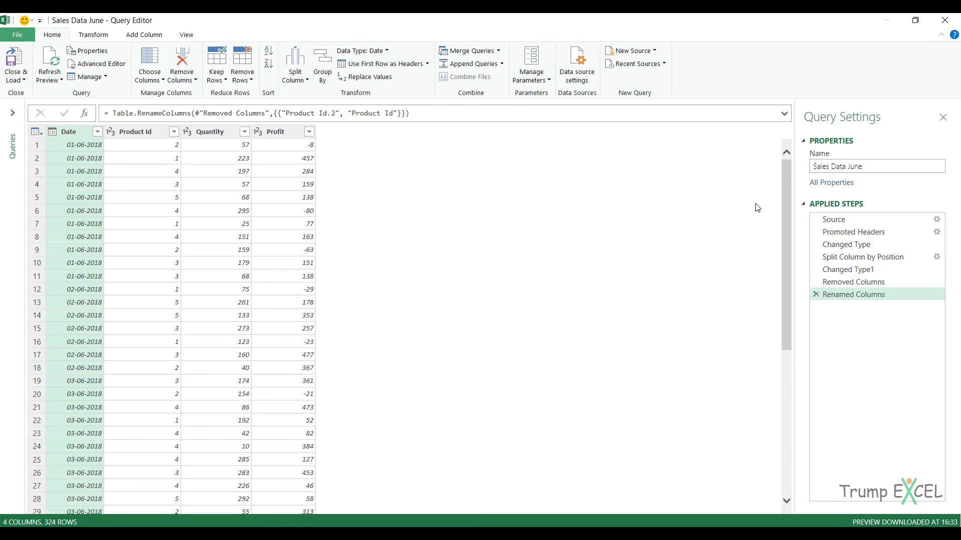
left_click(852, 219)
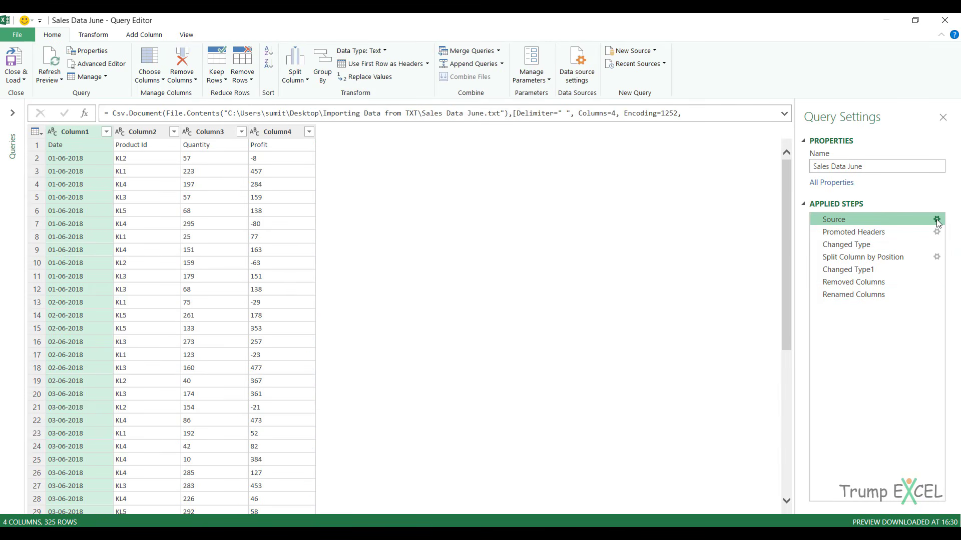
left_click(936, 219)
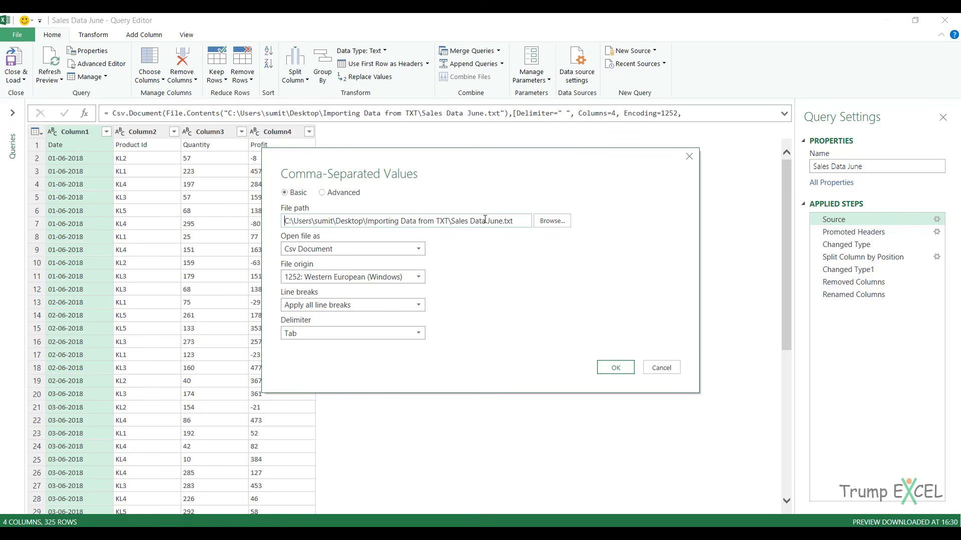
left_click(552, 220)
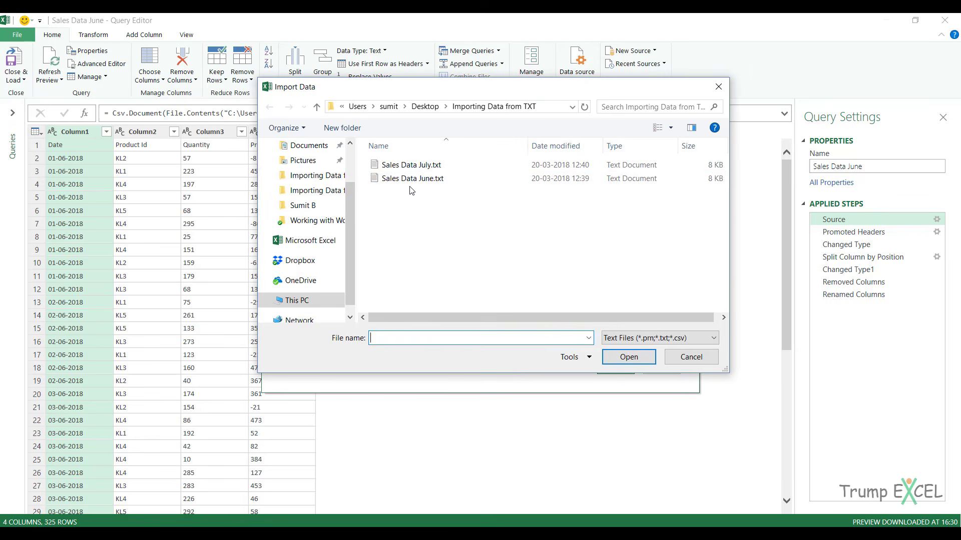
left_click(383, 178)
left_click(388, 165)
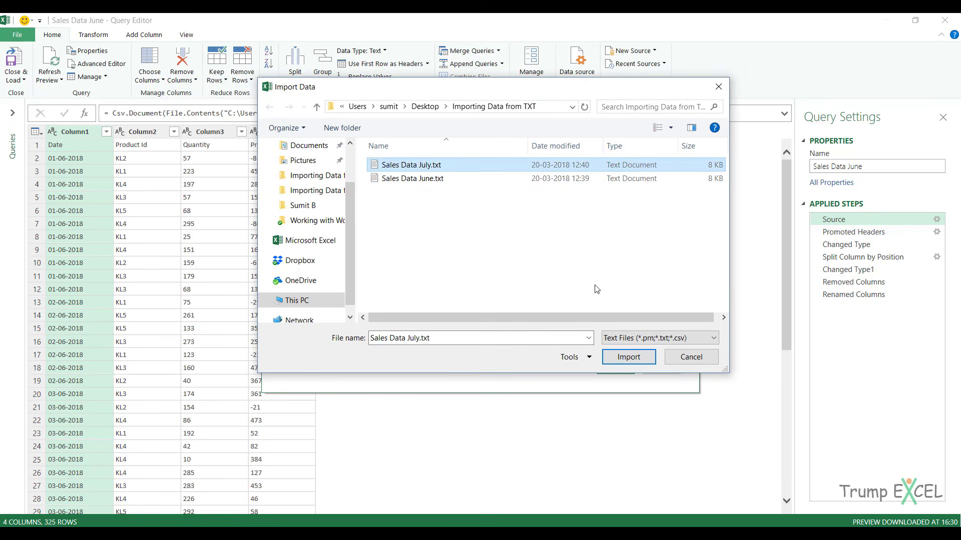
left_click(622, 361)
left_click(616, 368)
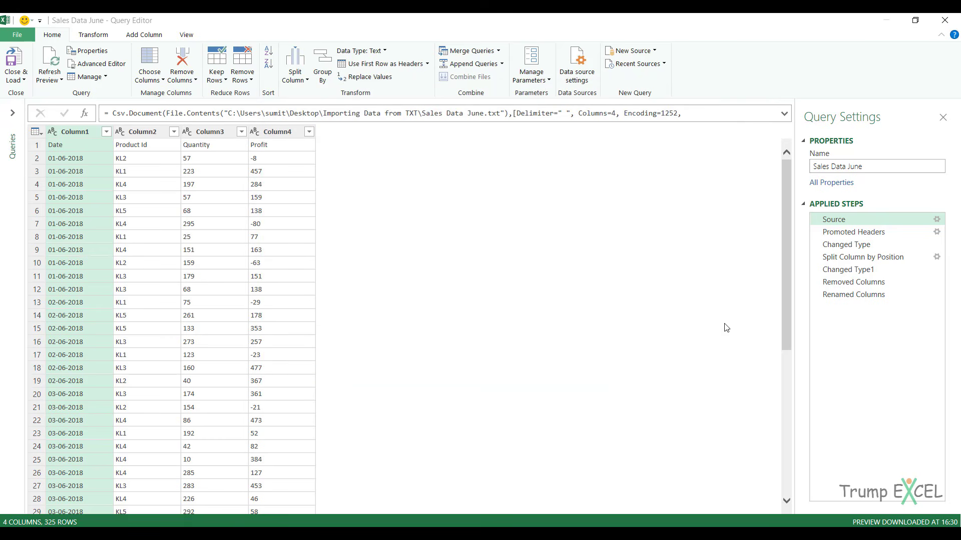
Check the July data at the Renamed Columns step, then close the query editor and load the result into the worksheet
left_click(861, 295)
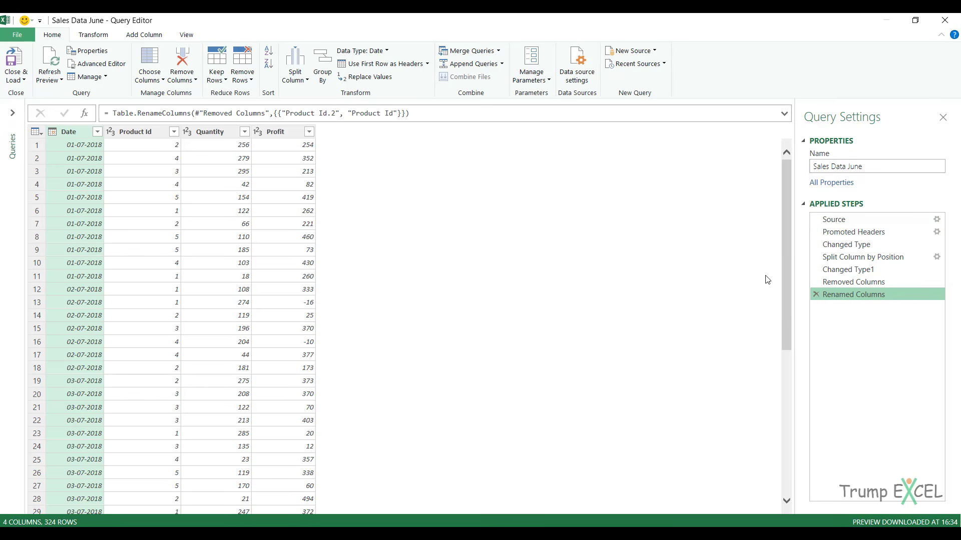
left_click(14, 59)
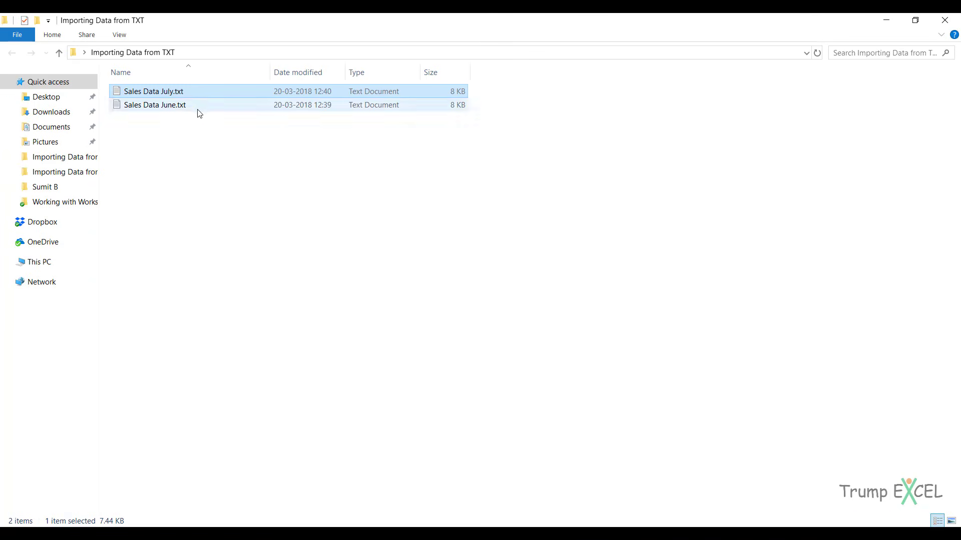
Open Sales Data July.txt in Notepad, set the Product Id of the first five data rows to KL1, and save and close the file
double_click(186, 92)
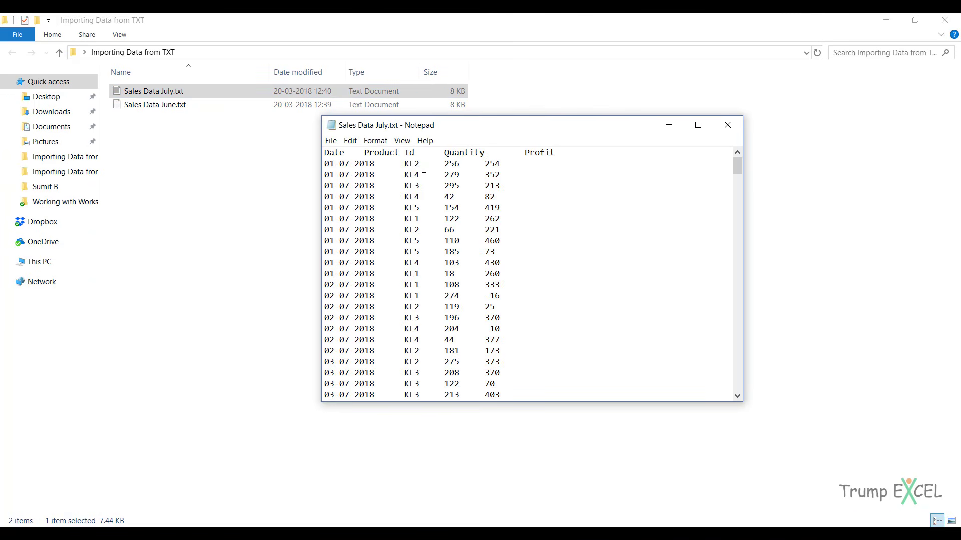
key("BackSpace")
type("1")
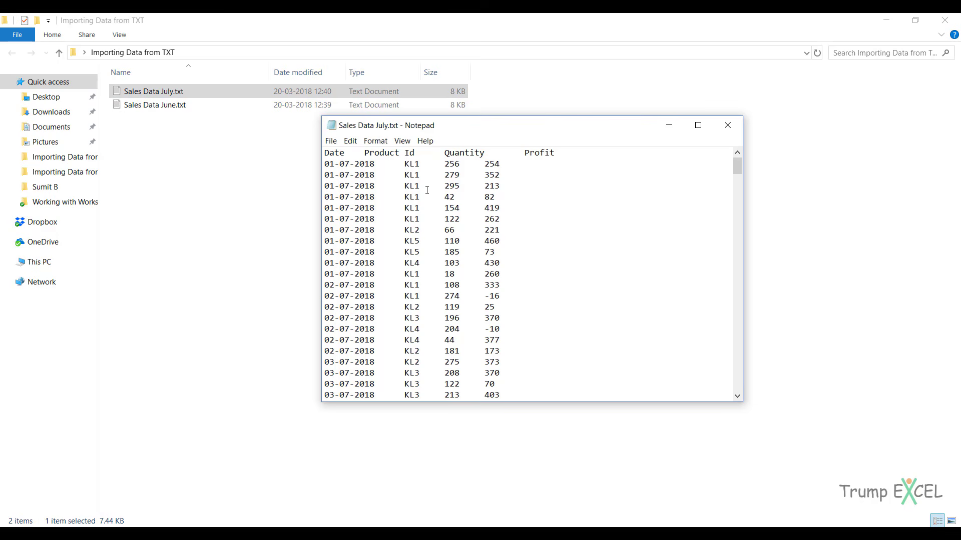
left_click(728, 125)
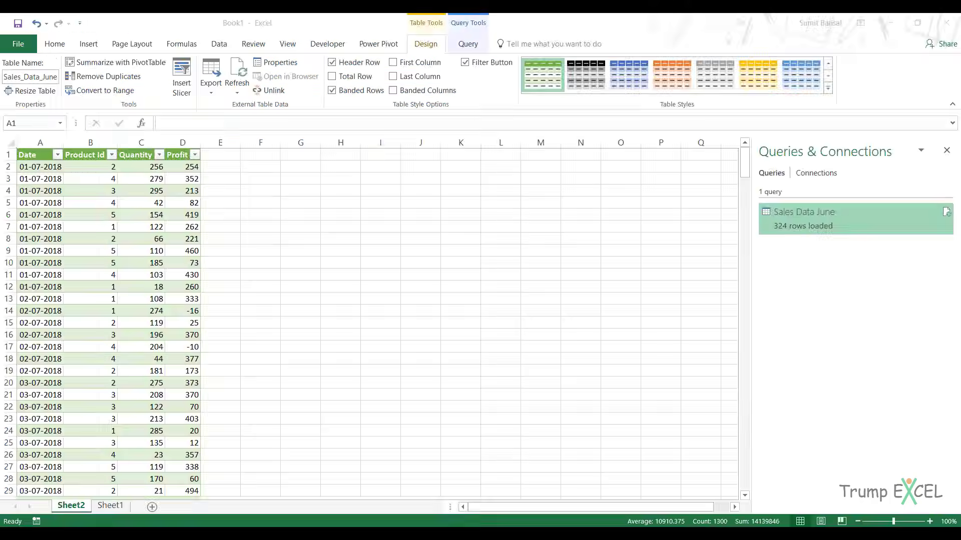
Switch to the Excel workbook, refresh the query table on Sheet2, and select the Product Id values in B2:B7 to check them
right_click(101, 188)
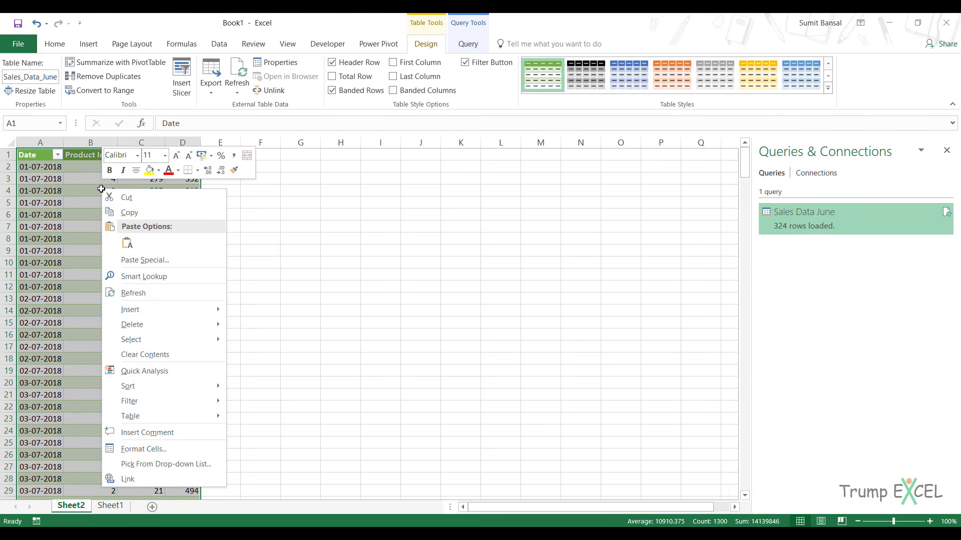
left_click(161, 295)
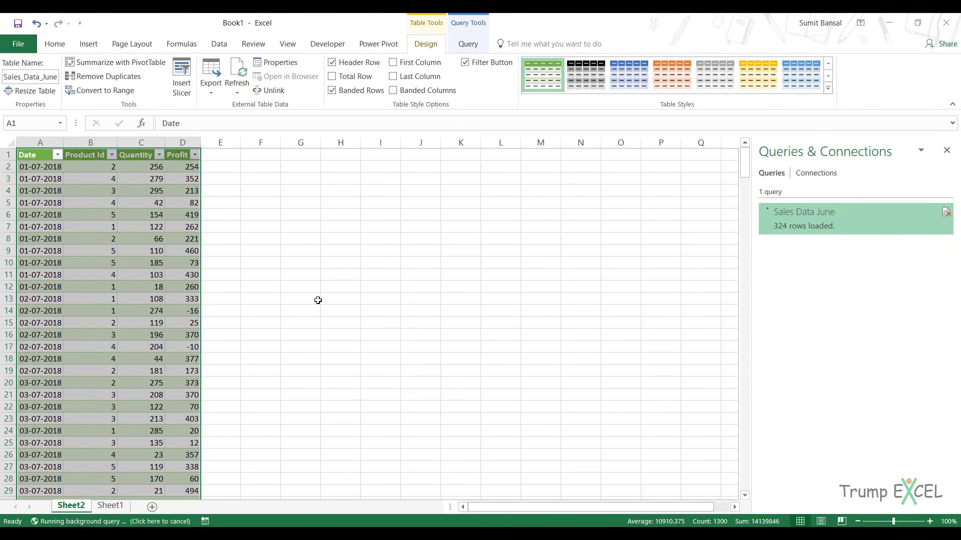
left_click_drag(91, 165, 91, 229)
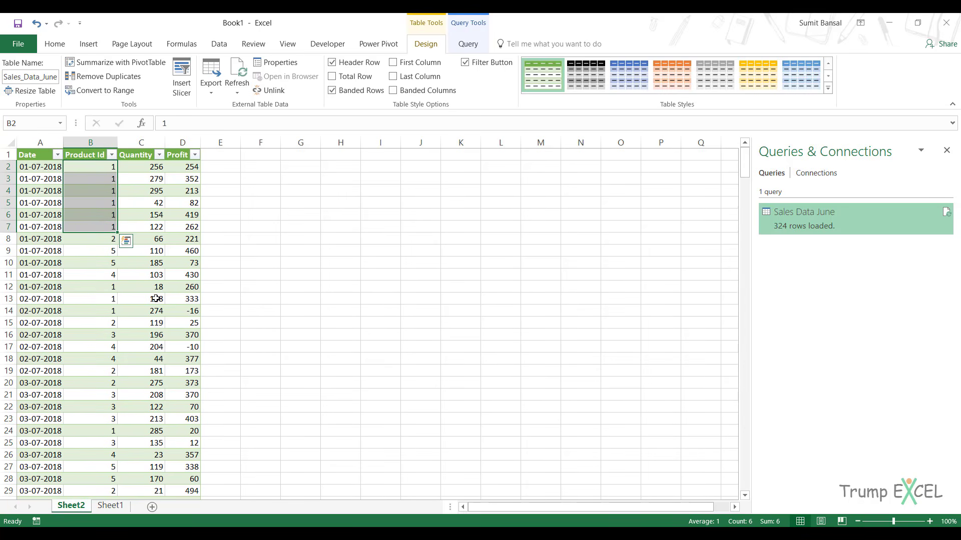